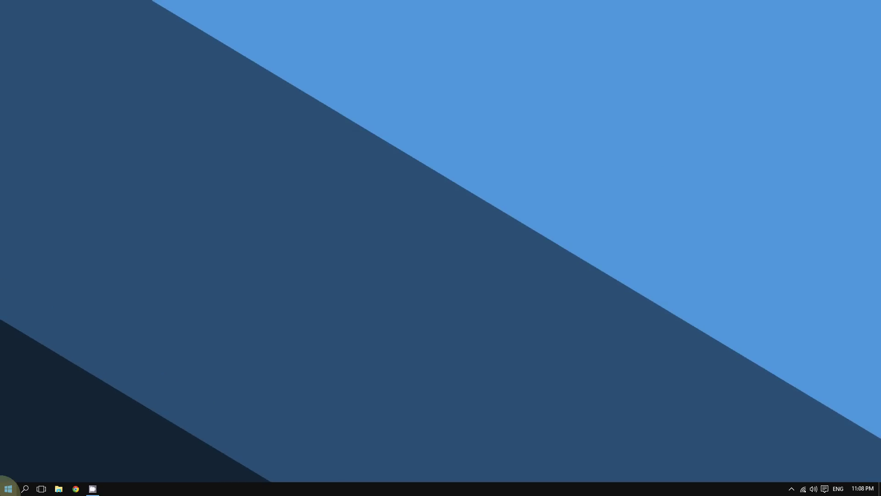
Search the Start menu for 'partition' and open the hard disk partitions tool
{"action": "left_click", "coordinate": [7, 489]}
{"action": "type", "text": "part"}
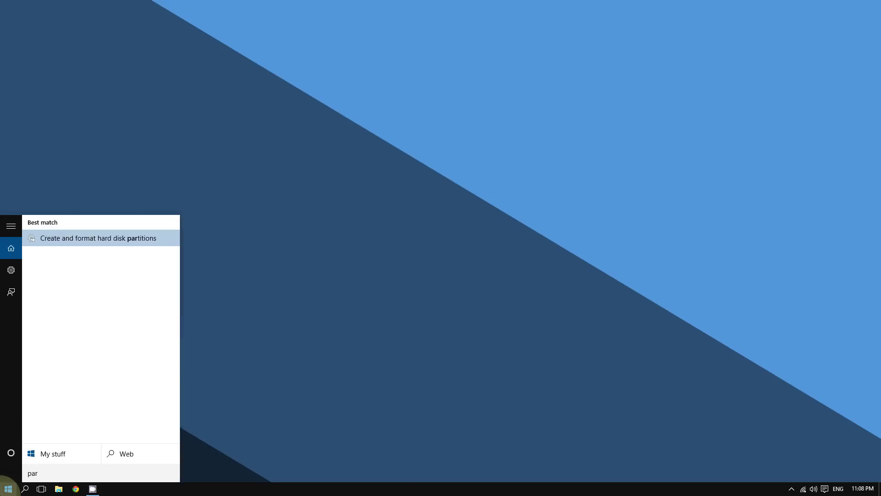
{"action": "type", "text": "ition"}
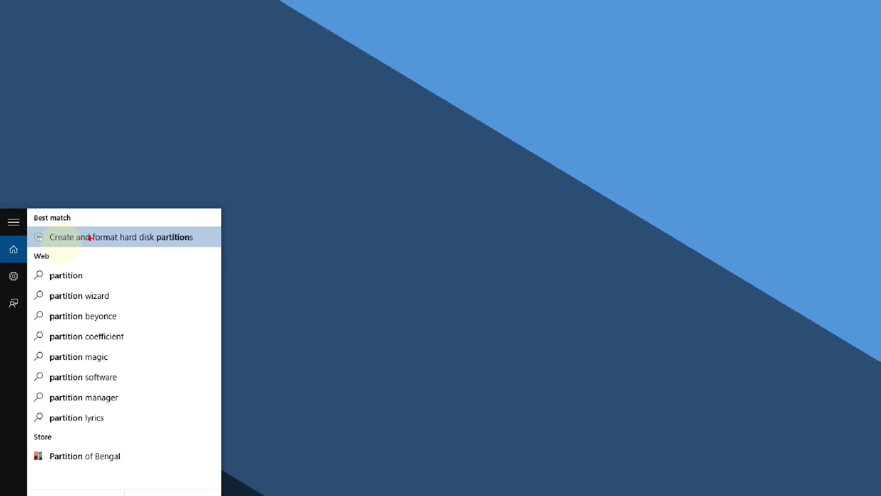
{"action": "left_click", "coordinate": [38, 243]}
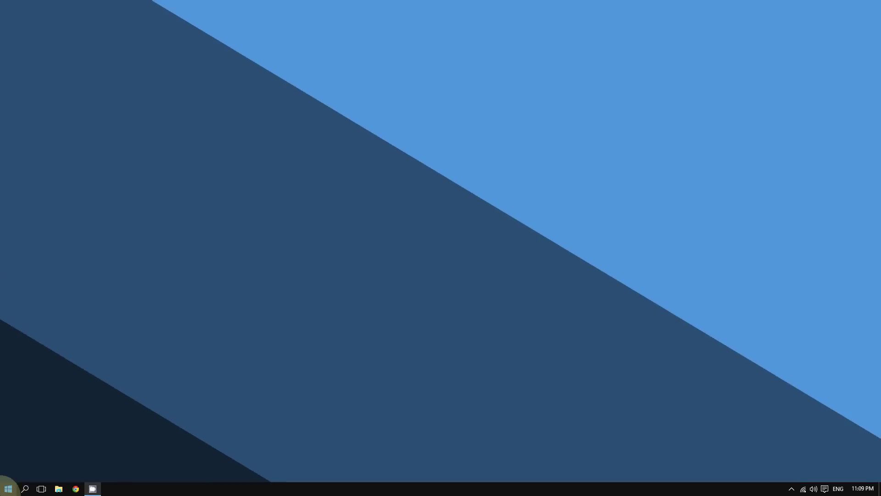
Run diskmgmt.msc from the Run dialog to launch Disk Management
{"action": "right_click", "coordinate": [25, 475]}
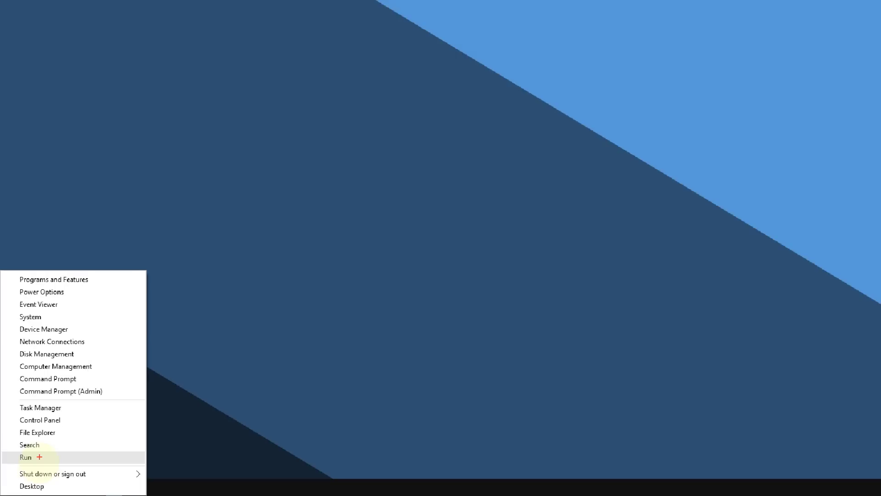
{"action": "left_click", "coordinate": [41, 441]}
{"action": "left_click_drag", "start_coordinate": [64, 396], "coordinate": [162, 177]}
{"action": "left_click", "coordinate": [182, 215]}
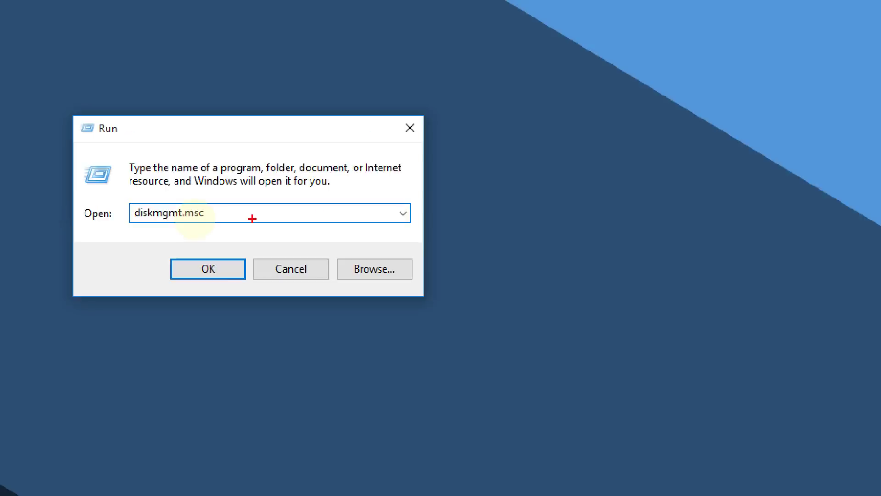
{"action": "key", "text": "ctrl+a"}
{"action": "left_click_drag", "start_coordinate": [148, 169], "coordinate": [158, 122]}
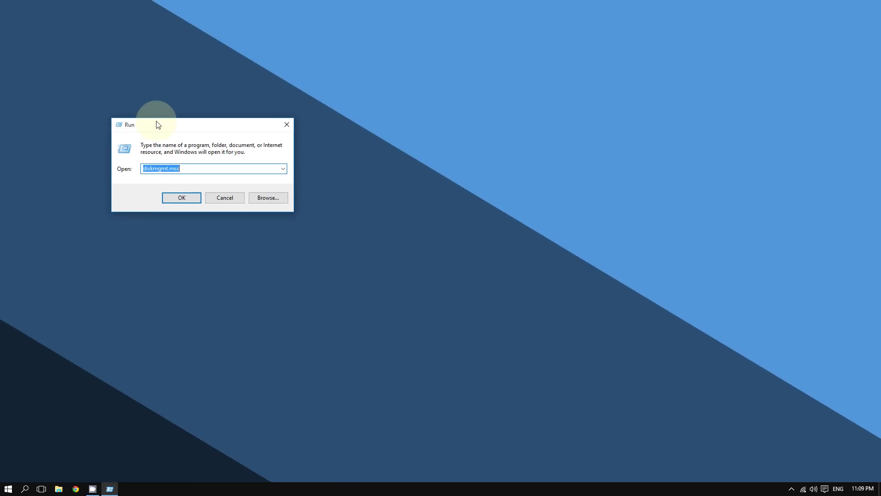
{"action": "key", "text": "Return"}
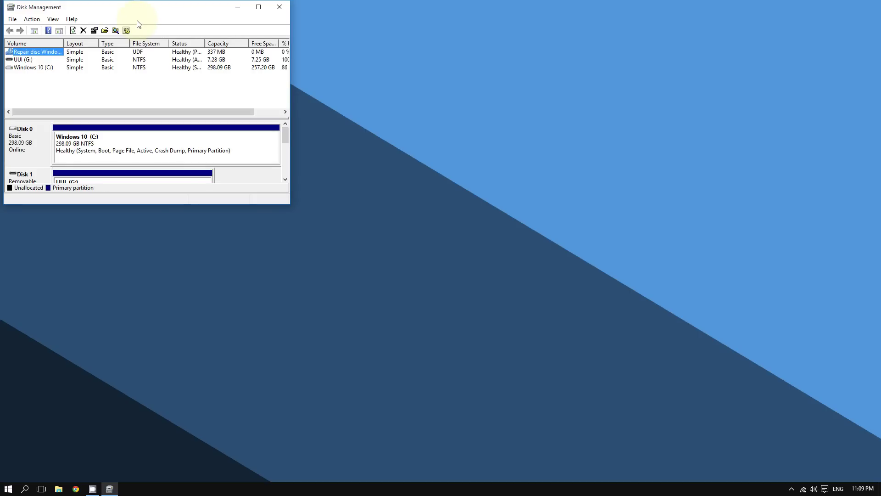
Maximize the Disk Management window and deselect the repair disc volume
{"action": "left_click", "coordinate": [258, 7]}
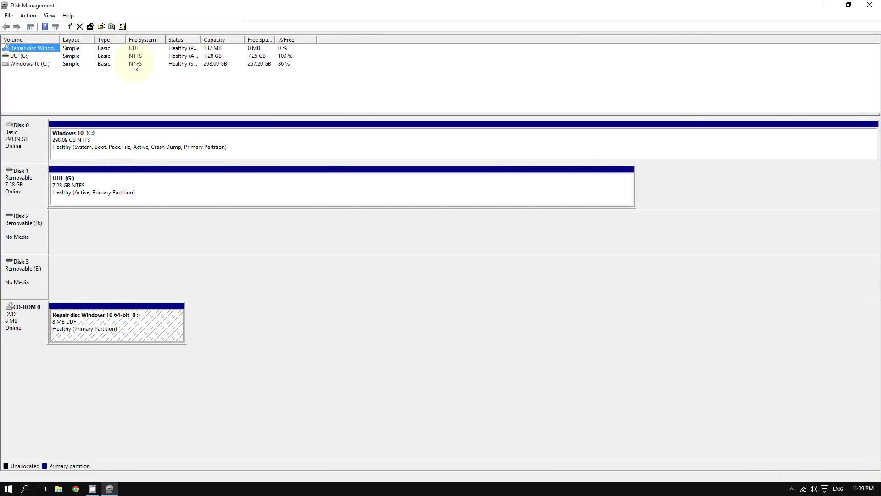
{"action": "left_click", "coordinate": [106, 94]}
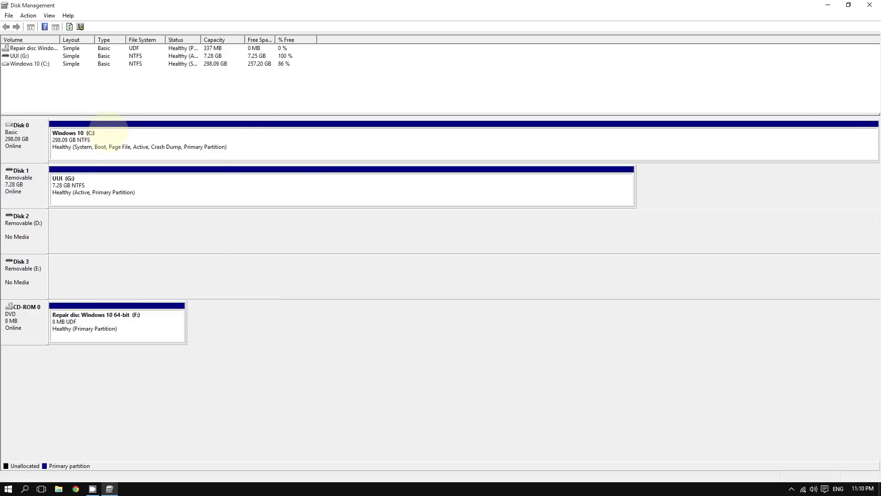
Shrink Windows 10 (C:) by 2000 MB, leaving 1.95 GB unallocated on Disk 0
{"action": "right_click", "coordinate": [128, 138]}
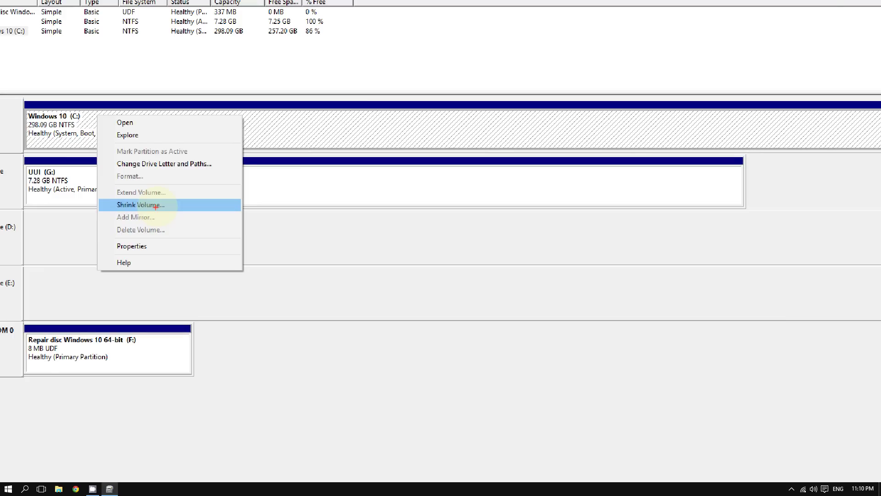
{"action": "left_click", "coordinate": [157, 205]}
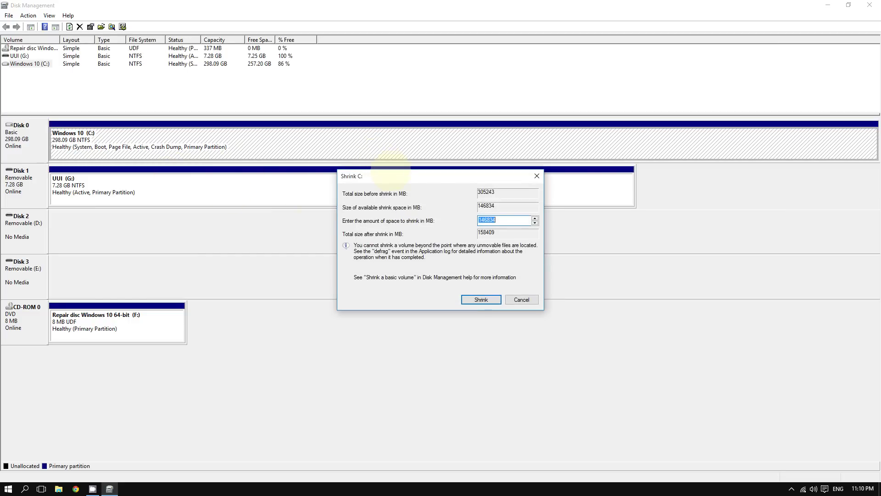
{"action": "left_click_drag", "start_coordinate": [317, 160], "coordinate": [170, 110]}
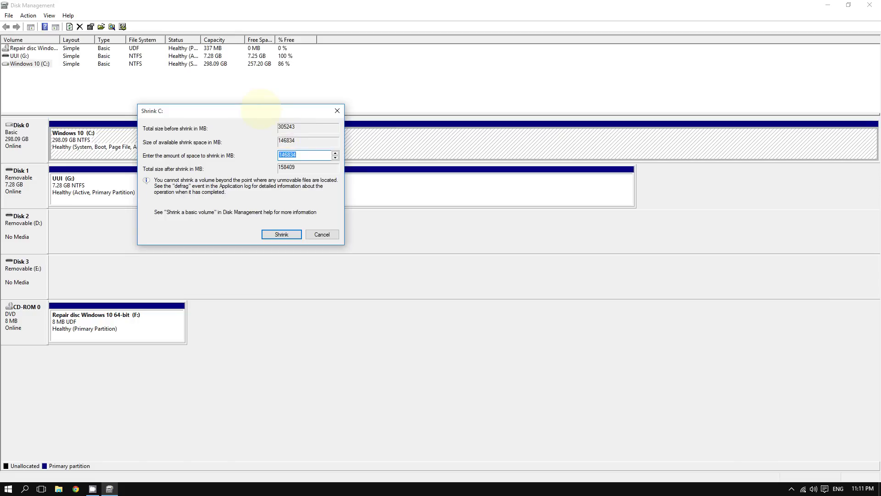
{"action": "left_click_drag", "start_coordinate": [262, 110], "coordinate": [219, 112]}
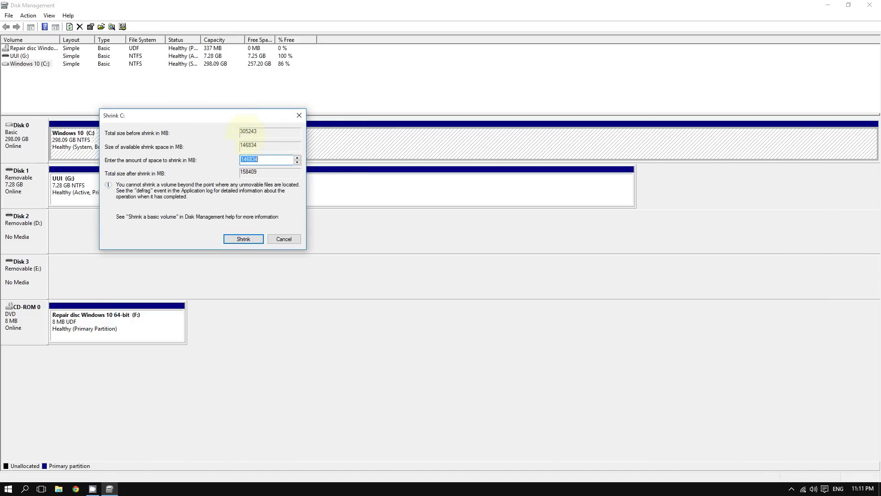
{"action": "key", "text": "BackSpace"}
{"action": "type", "text": "2000"}
{"action": "left_click_drag", "start_coordinate": [209, 115], "coordinate": [214, 112]}
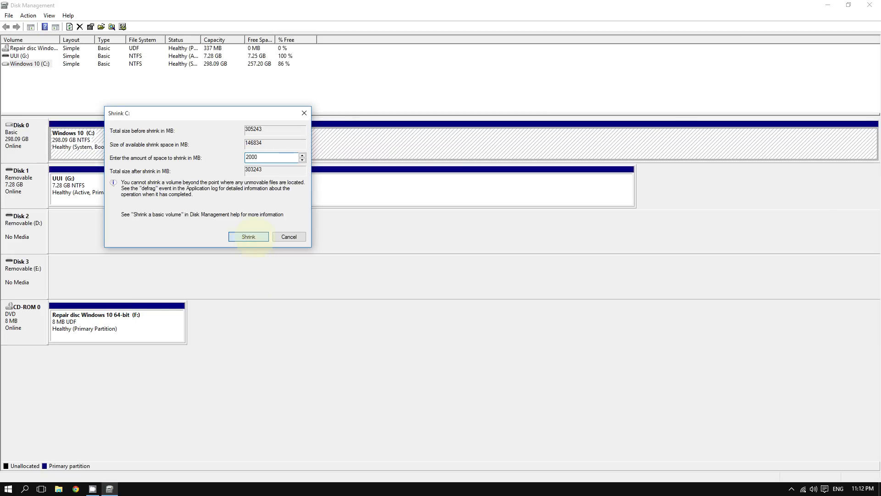
{"action": "left_click", "coordinate": [248, 390]}
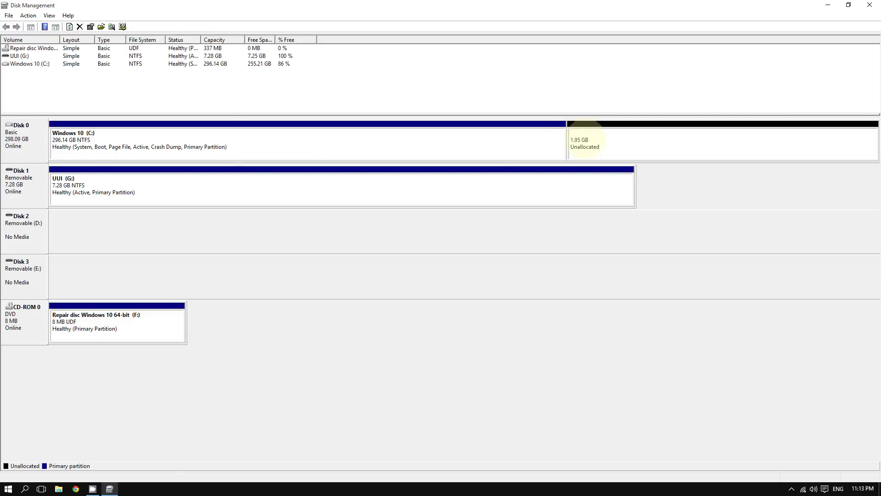
Start a New Simple Volume in the 1.95 GB unallocated space and pass the Welcome page
{"action": "right_click", "coordinate": [585, 142]}
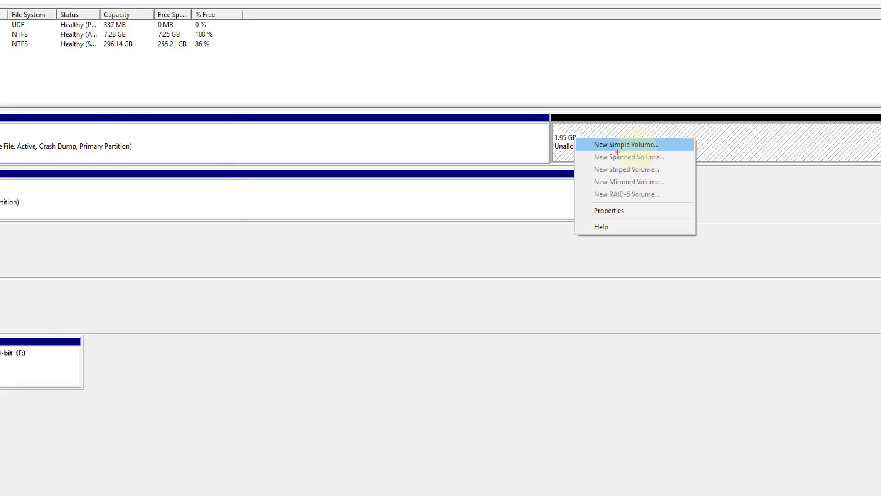
{"action": "left_click", "coordinate": [611, 143]}
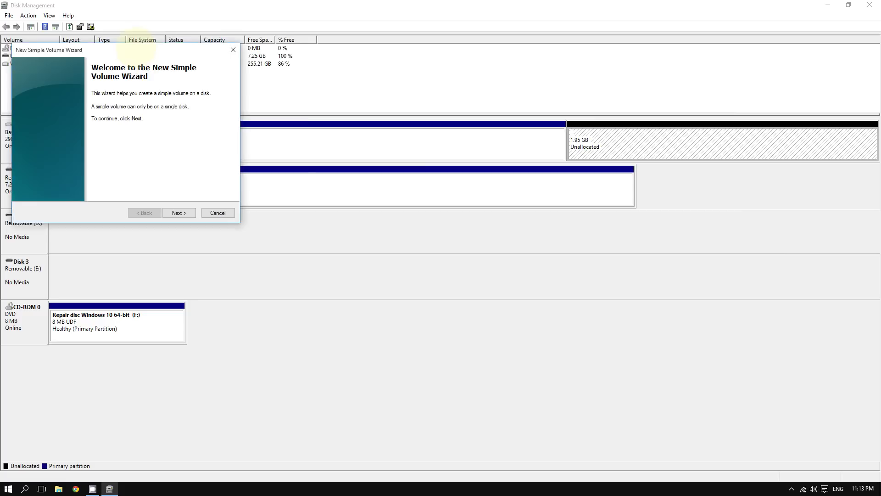
{"action": "left_click_drag", "start_coordinate": [122, 49], "coordinate": [140, 69]}
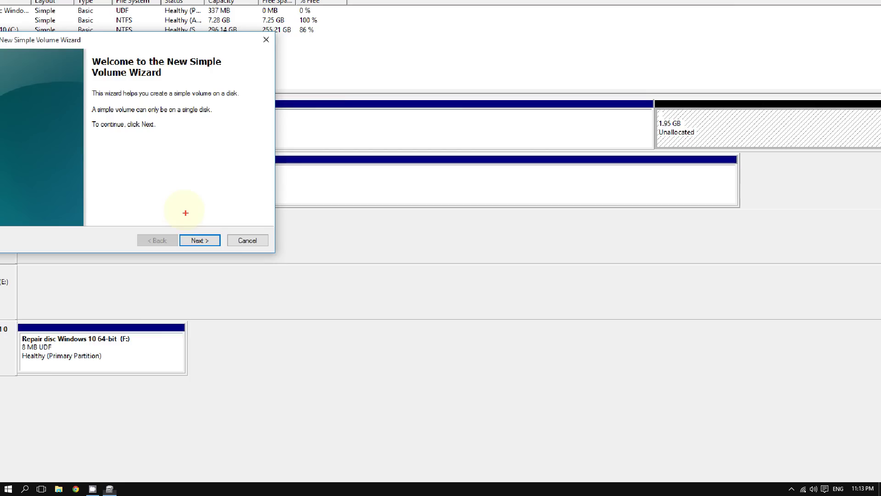
{"action": "left_click", "coordinate": [231, 390]}
{"action": "left_click_drag", "start_coordinate": [142, 71], "coordinate": [236, 87]}
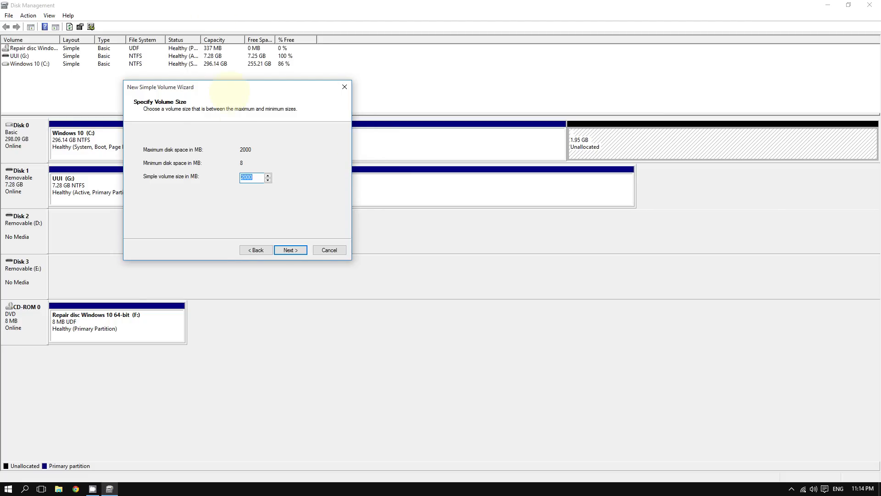
Accept the 2000 MB volume size and drive letter H: for the new volume
{"action": "left_click_drag", "start_coordinate": [233, 85], "coordinate": [210, 73]}
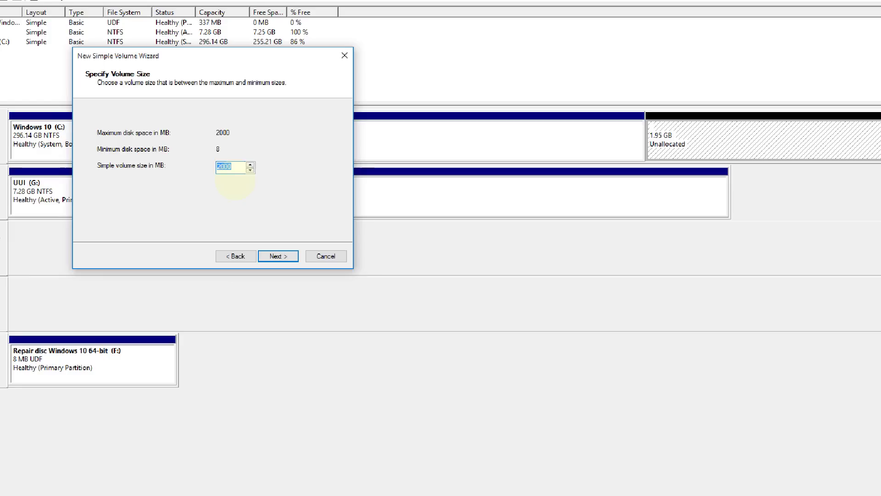
{"action": "left_click", "coordinate": [278, 256]}
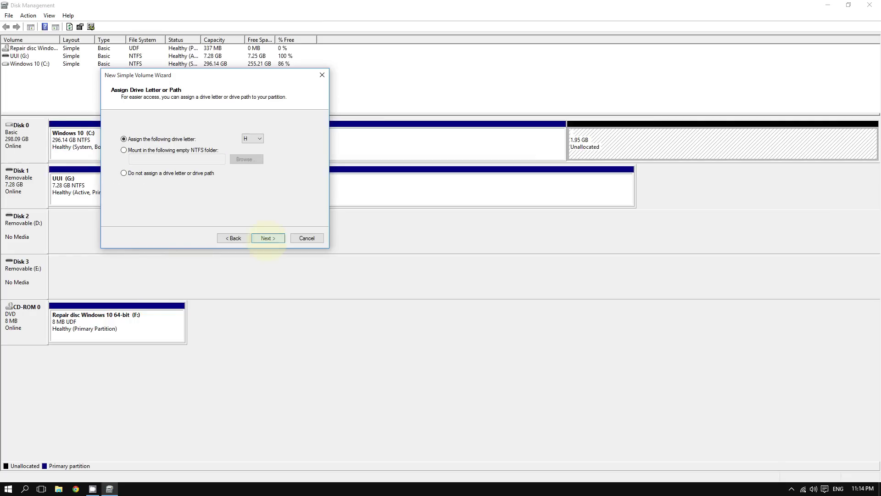
{"action": "left_click", "coordinate": [376, 429]}
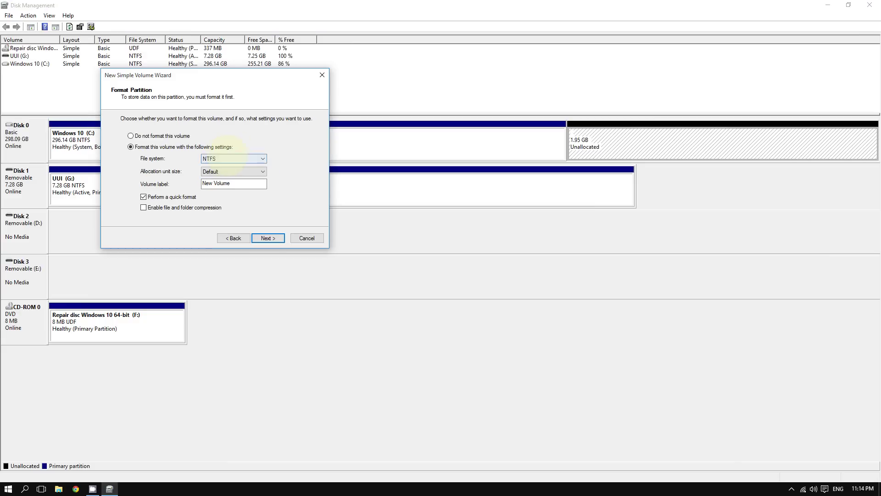
Quick-format the volume as NTFS with the label 'New Drive'
{"action": "left_click", "coordinate": [228, 158]}
{"action": "left_click", "coordinate": [233, 158]}
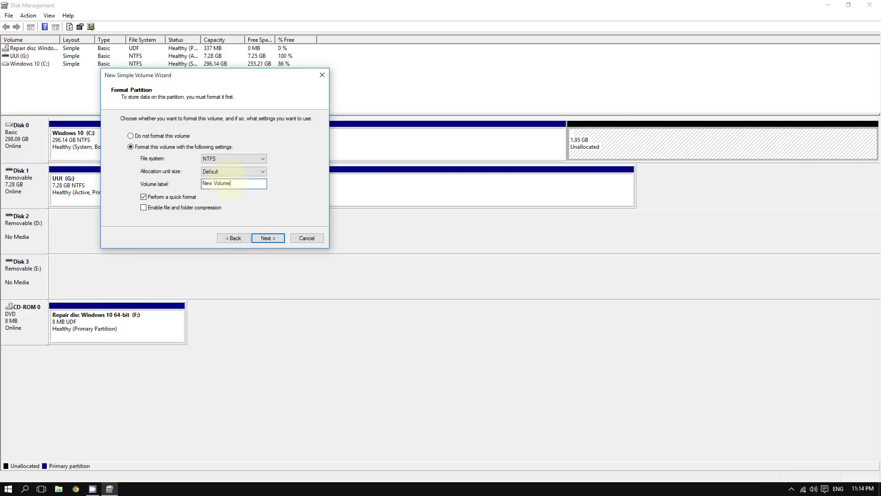
{"action": "left_click_drag", "start_coordinate": [236, 183], "coordinate": [137, 179]}
{"action": "type", "text": "New Drive"}
{"action": "left_click_drag", "start_coordinate": [173, 74], "coordinate": [154, 69]}
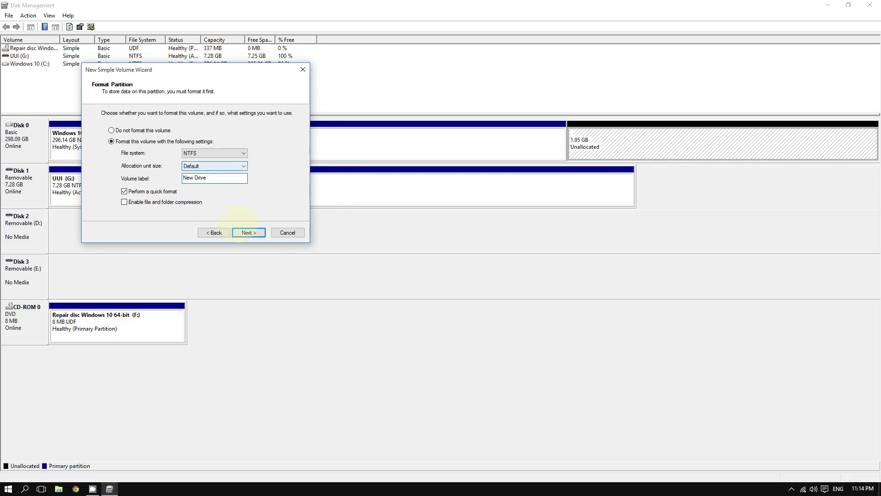
{"action": "left_click", "coordinate": [248, 233]}
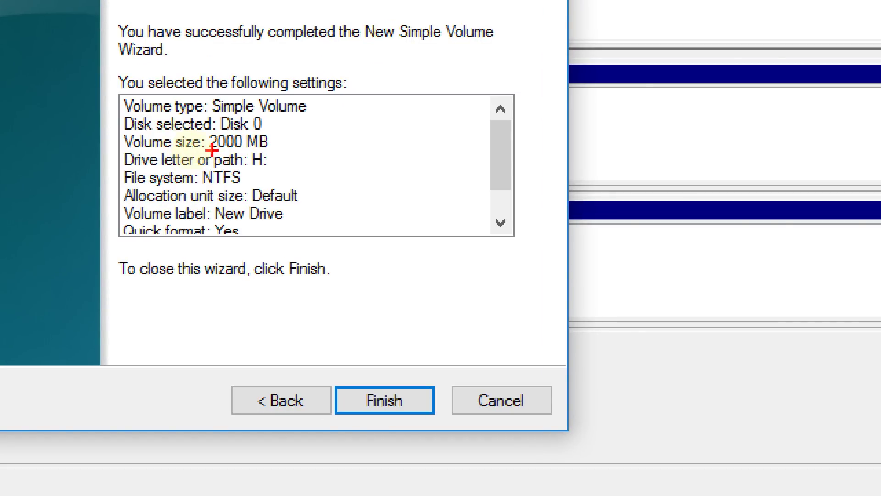
Review the summary and finish creating the 2000 MB NTFS volume New Drive (H:)
{"action": "left_click_drag", "start_coordinate": [213, 149], "coordinate": [260, 147]}
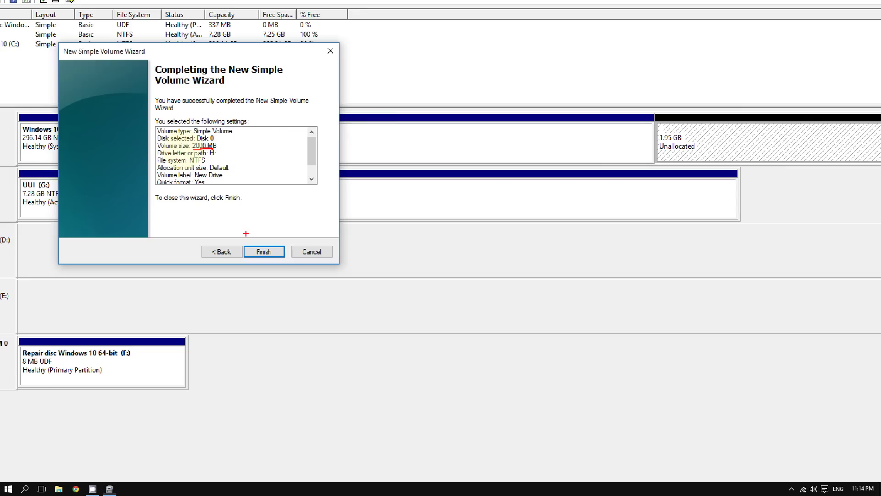
{"action": "left_click", "coordinate": [248, 232]}
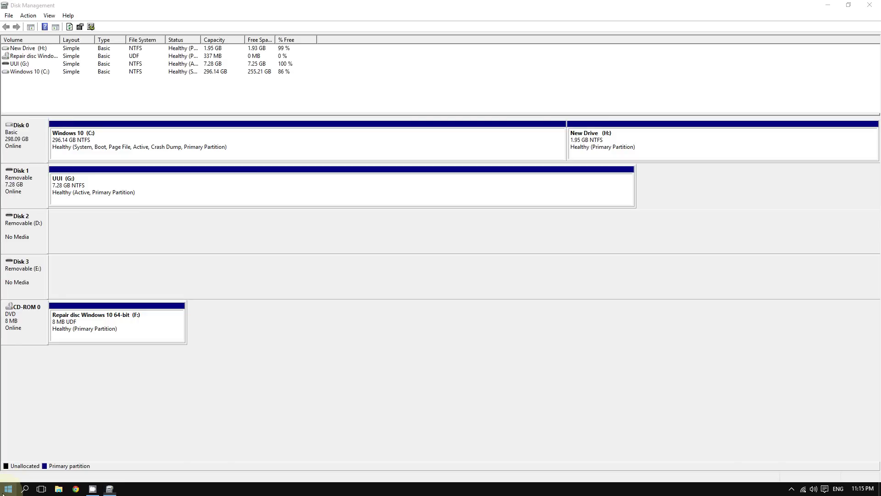
In File Explorer's This PC, open New Drive (H:) to confirm it is empty, then go back
{"action": "right_click", "coordinate": [3, 492]}
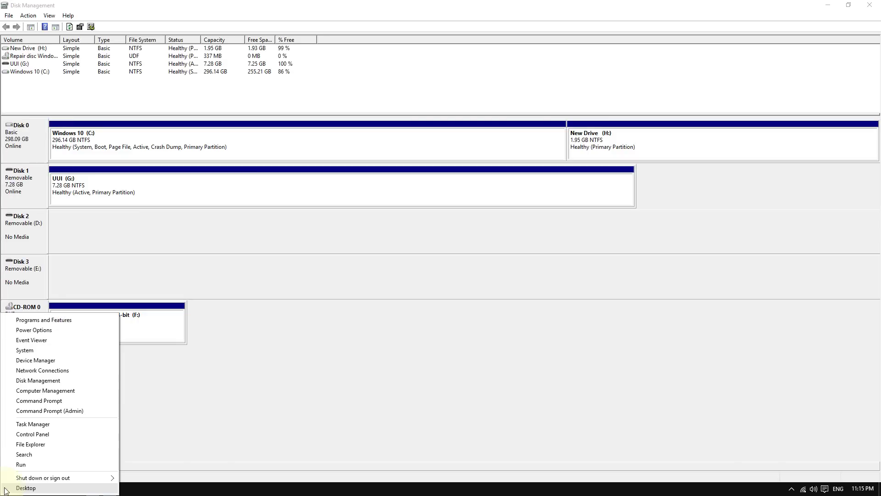
{"action": "left_click", "coordinate": [37, 445]}
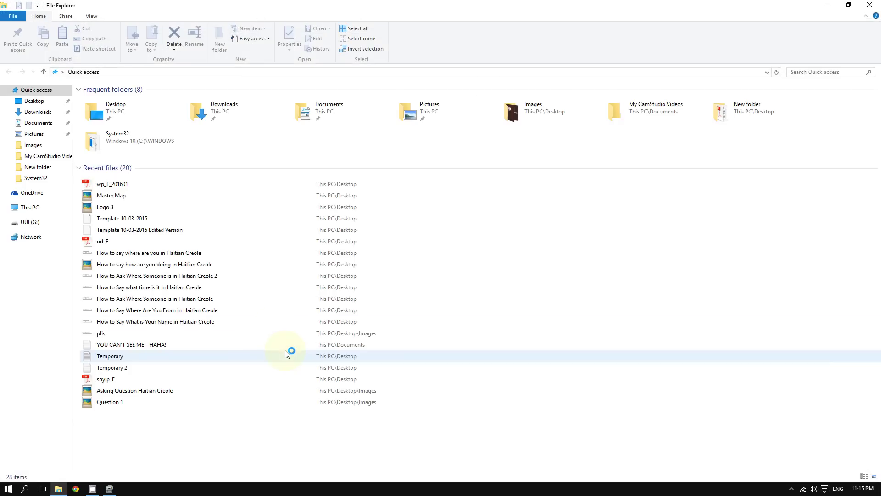
{"action": "left_click", "coordinate": [23, 208]}
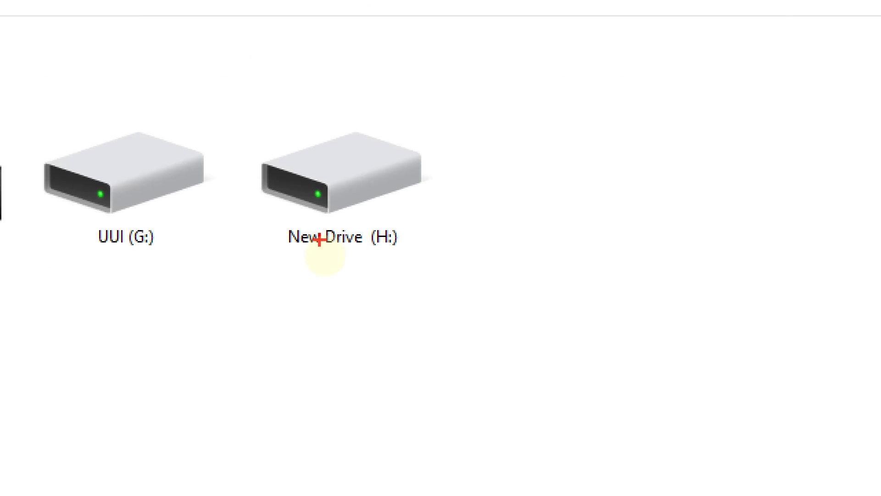
{"action": "left_click", "coordinate": [127, 240]}
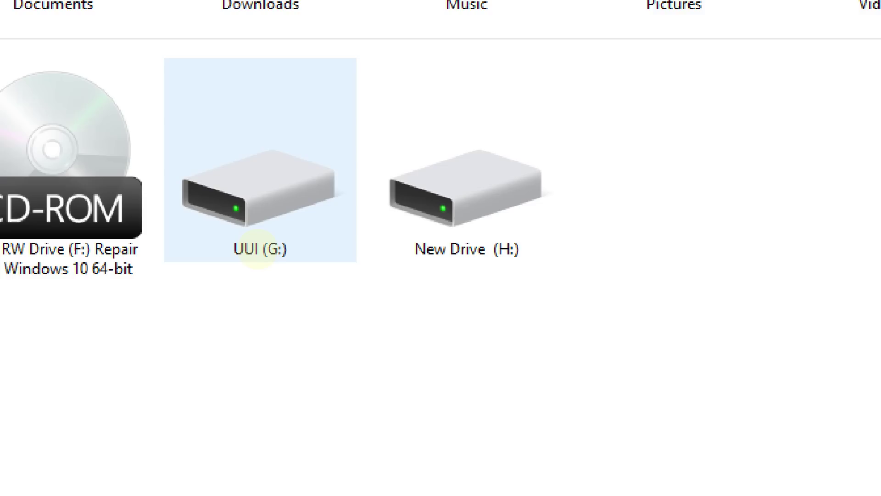
{"action": "left_click", "coordinate": [468, 257]}
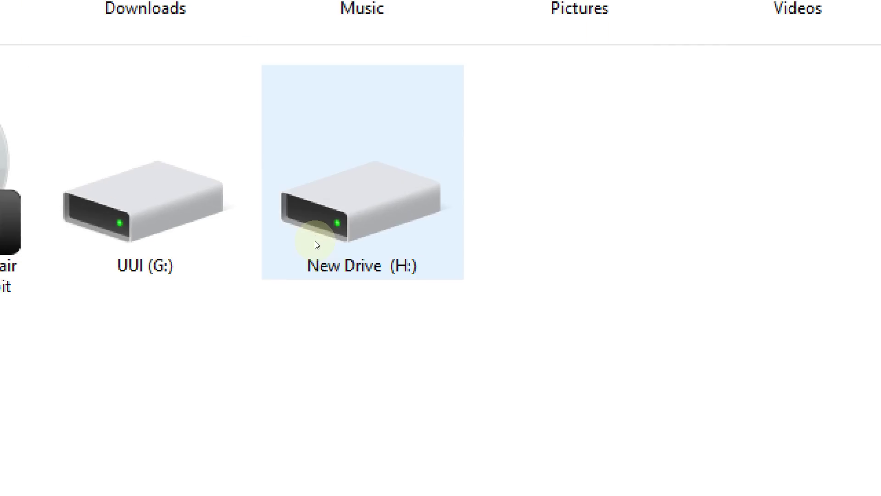
{"action": "double_click", "coordinate": [316, 243]}
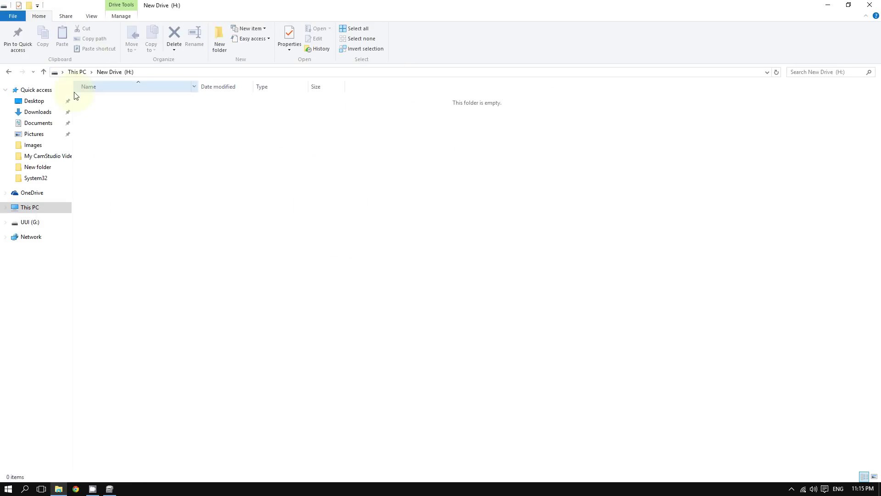
{"action": "left_click", "coordinate": [9, 73]}
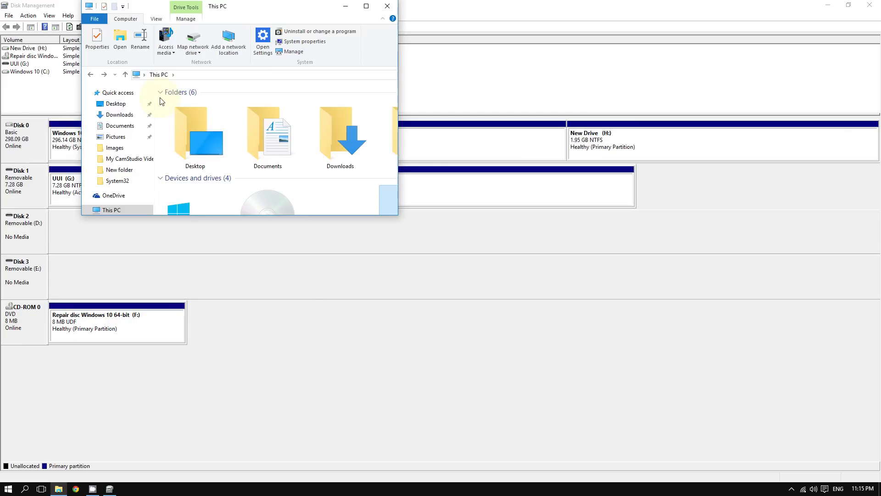
{"action": "left_click_drag", "start_coordinate": [322, 8], "coordinate": [226, 175]}
Close Explorer and delete the New Drive (H:) volume, confirming the data loss
{"action": "left_click", "coordinate": [292, 173]}
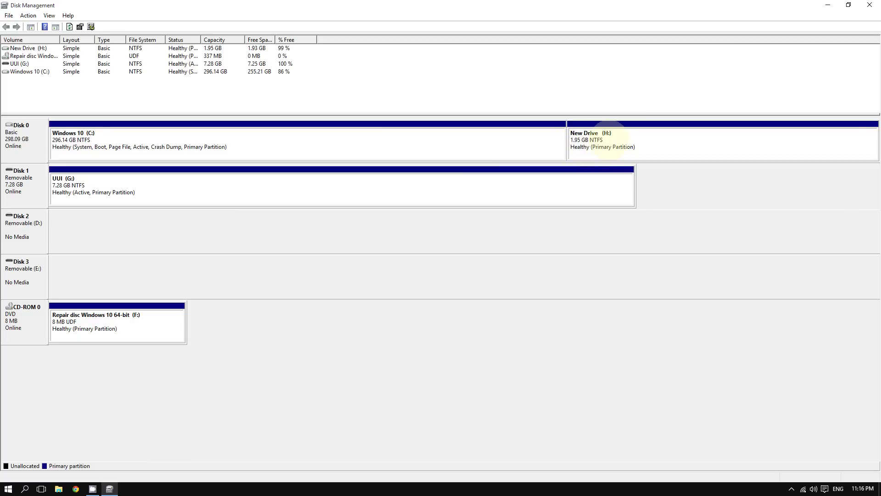
{"action": "right_click", "coordinate": [609, 141]}
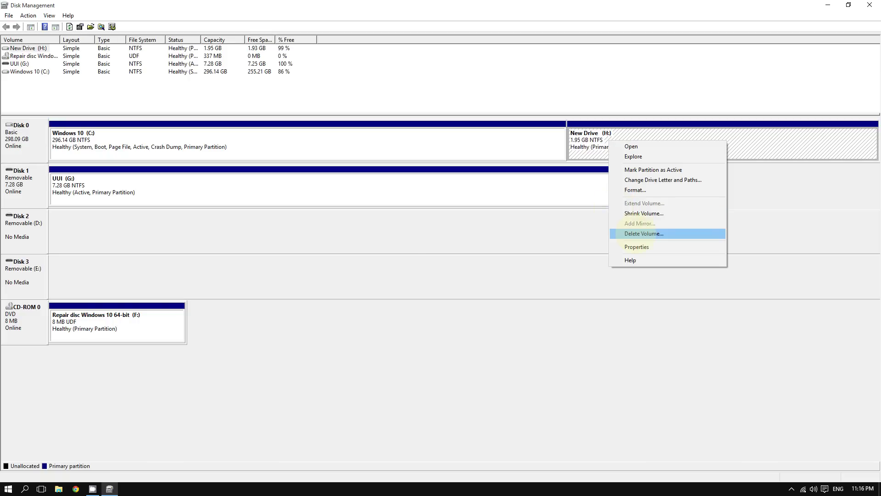
{"action": "left_click", "coordinate": [638, 233]}
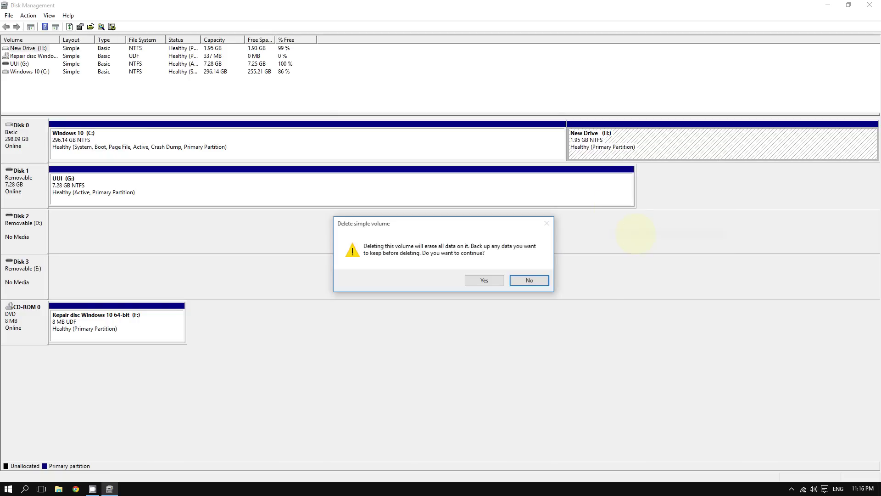
{"action": "left_click_drag", "start_coordinate": [427, 221], "coordinate": [302, 150]}
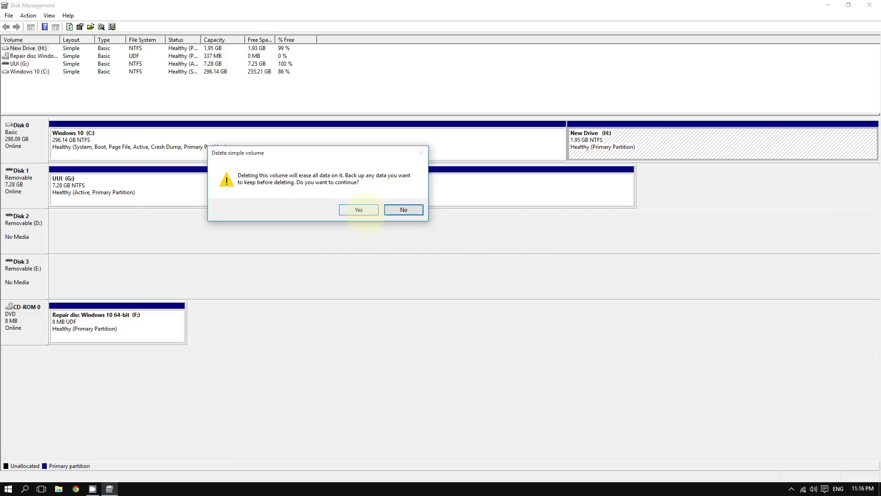
{"action": "left_click", "coordinate": [359, 210]}
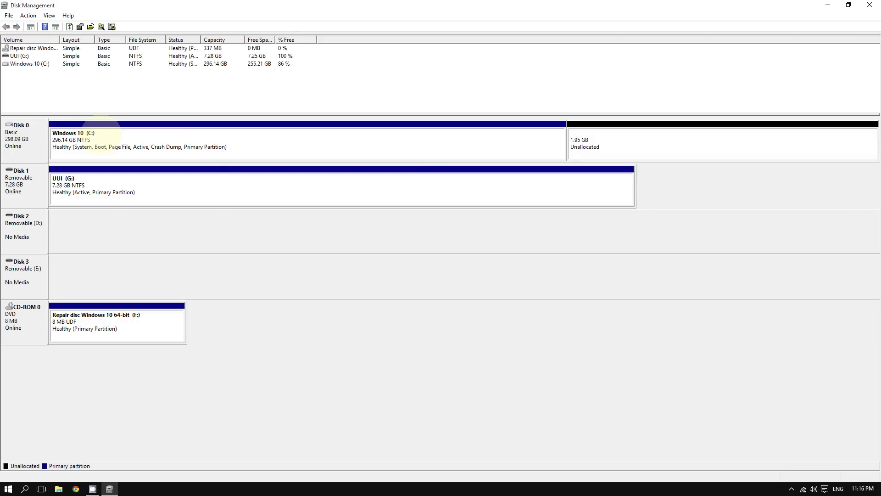
Extend Windows 10 (C:) by the full 2000 MB of unallocated space to 298.09 GB
{"action": "right_click", "coordinate": [101, 134]}
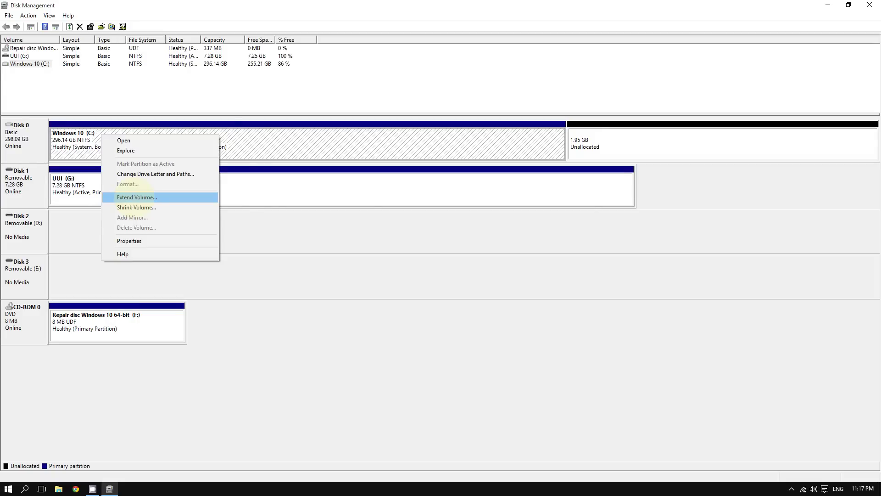
{"action": "left_click", "coordinate": [133, 196]}
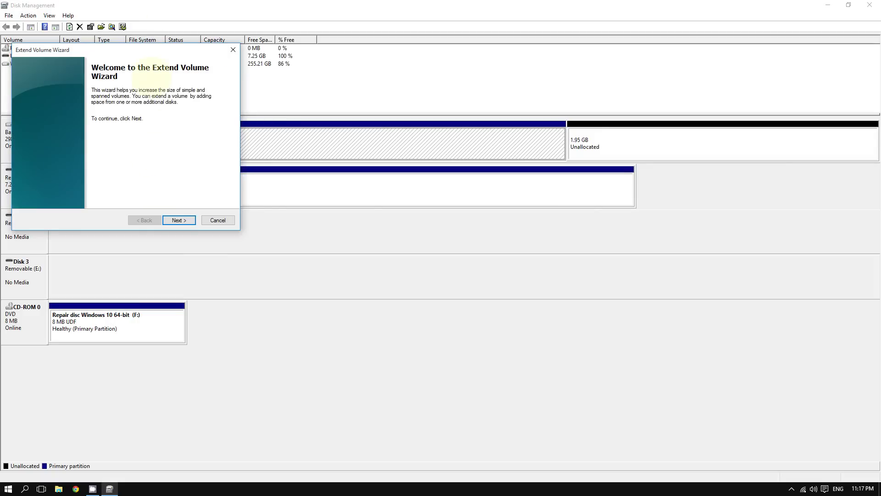
{"action": "left_click", "coordinate": [178, 220]}
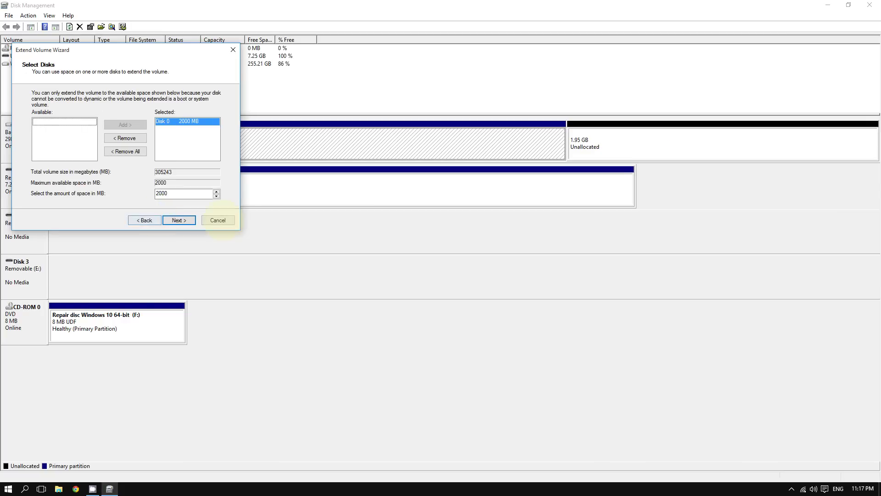
{"action": "left_click", "coordinate": [192, 220]}
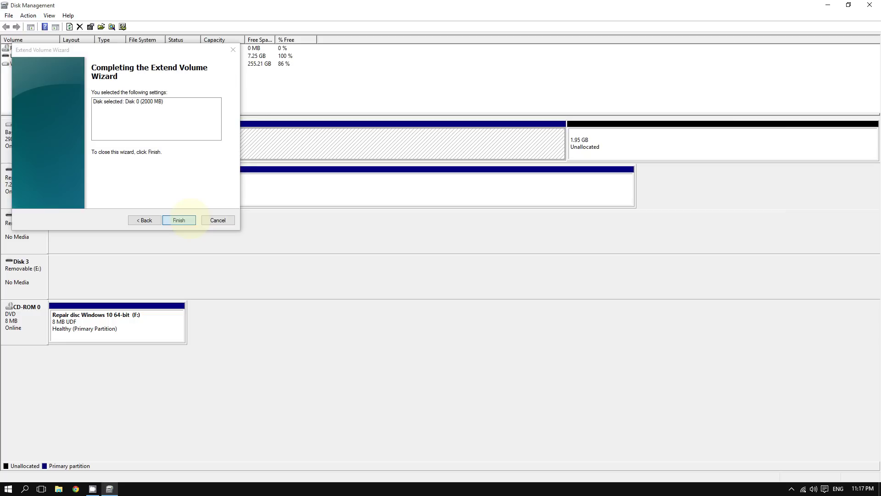
{"action": "left_click", "coordinate": [179, 220]}
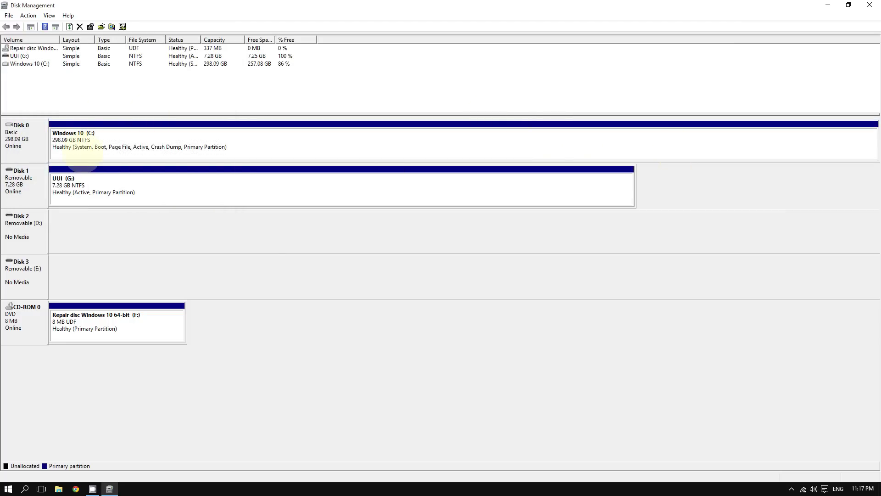